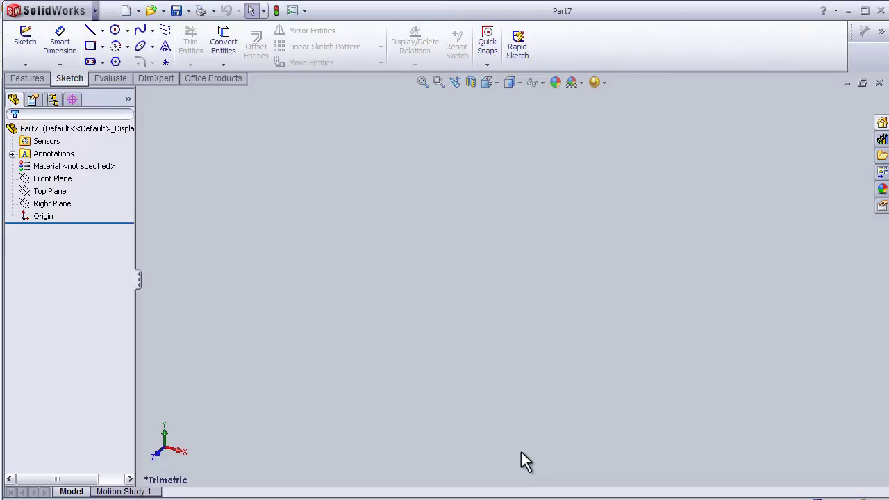
Step: Start a sketch on the Top Plane and draw a corner rectangle from the origin
{"action": "left_click", "coordinate": [50, 191]}
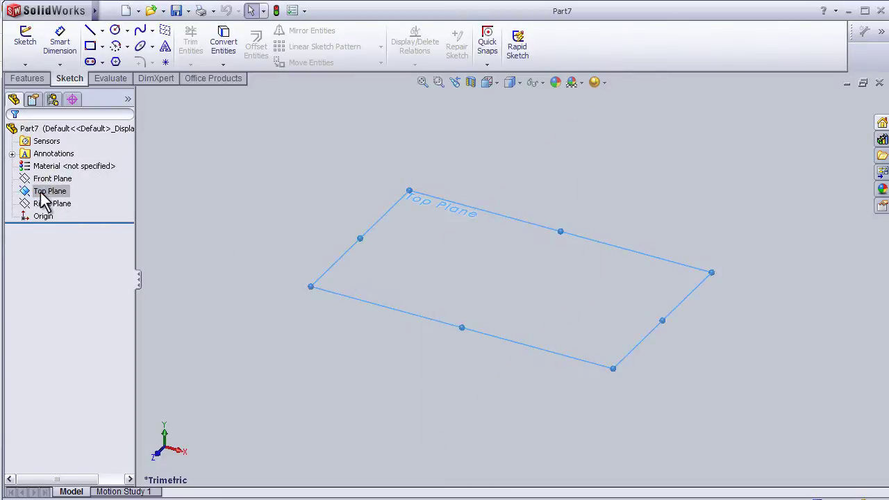
{"action": "left_click", "coordinate": [29, 192]}
{"action": "left_click", "coordinate": [37, 172]}
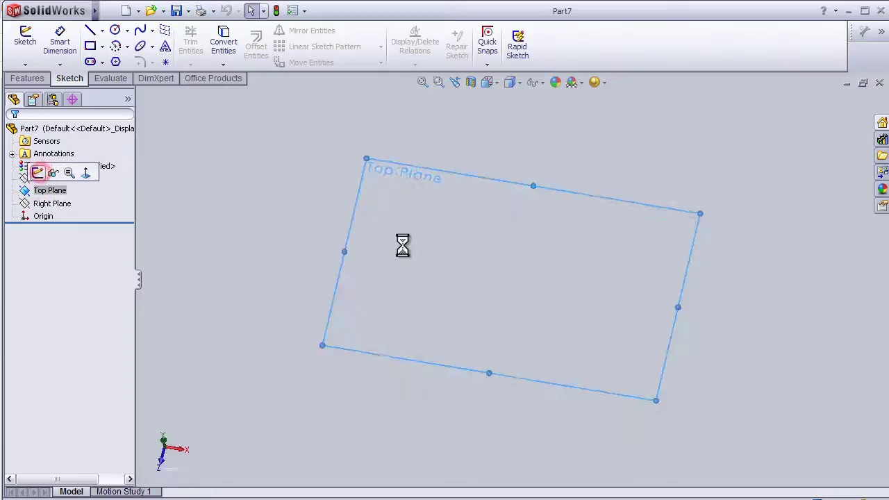
{"action": "left_click", "coordinate": [90, 46]}
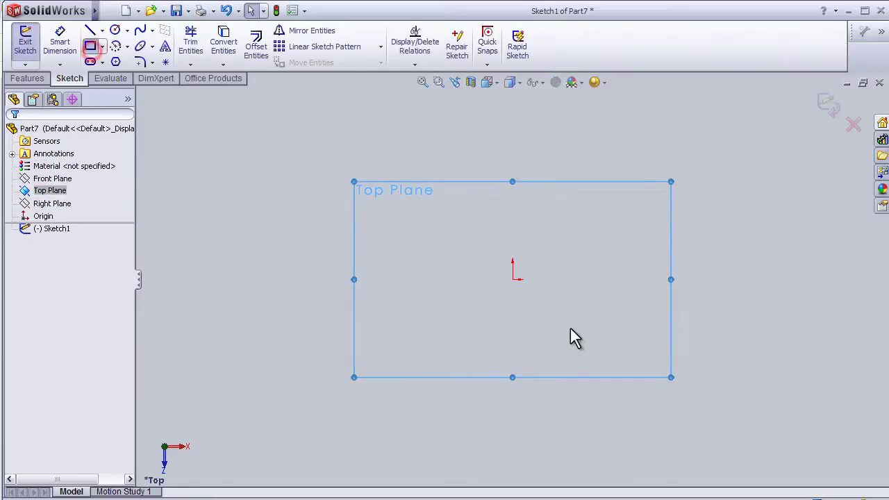
{"action": "mouse_move", "coordinate": [513, 279]}
{"action": "left_mouse_down"}
{"action": "mouse_move", "coordinate": [726, 173]}
{"action": "mouse_move", "coordinate": [744, 130]}
{"action": "left_mouse_up"}
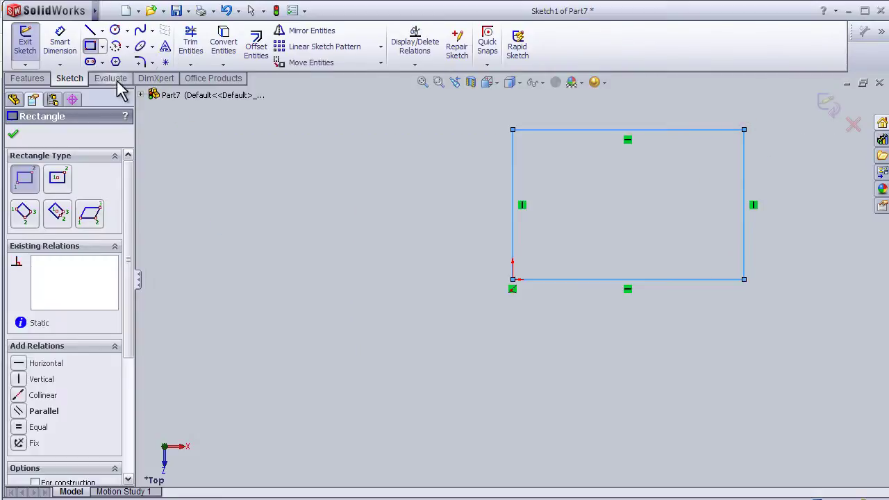
Step: Open Sketch Text, remove Line1–Line4 from the Curves box, and enter 'Any Thing'
{"action": "left_click", "coordinate": [166, 50]}
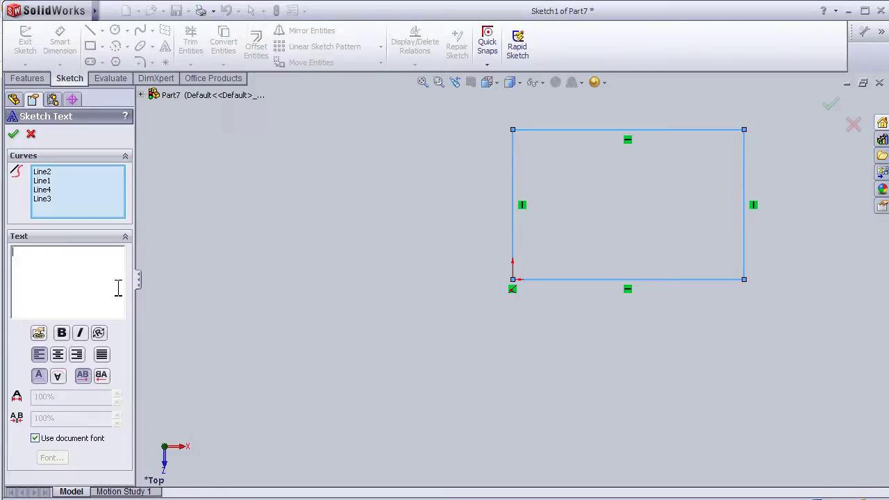
{"action": "left_click", "coordinate": [62, 174]}
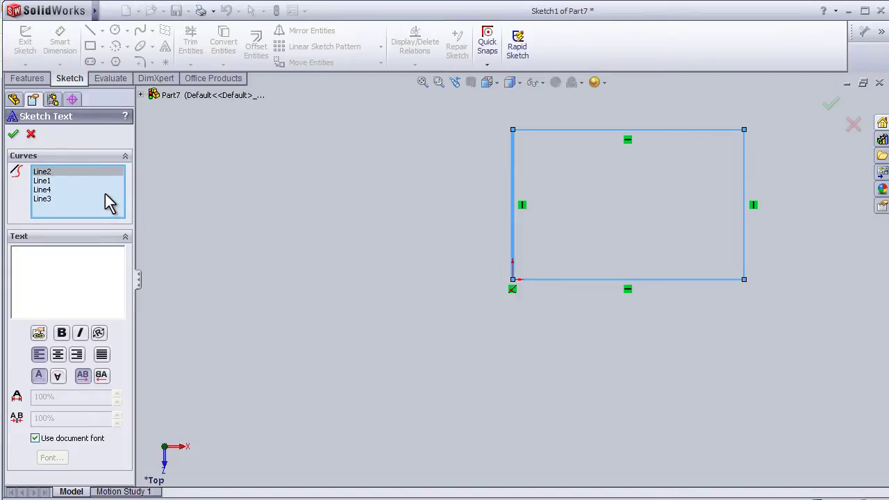
{"action": "key", "text": "Delete"}
{"action": "left_click", "coordinate": [55, 174]}
{"action": "key", "text": "Delete"}
{"action": "left_click", "coordinate": [54, 175]}
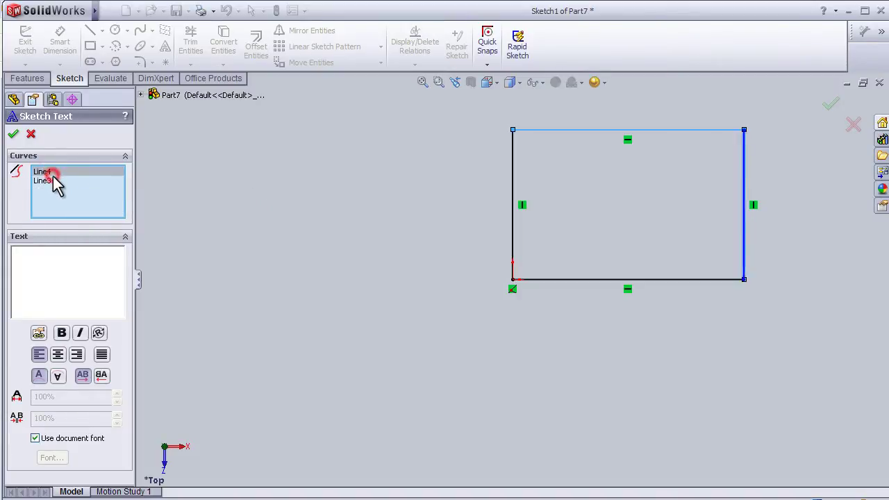
{"action": "key", "text": "Delete"}
{"action": "left_click", "coordinate": [55, 174]}
{"action": "key", "text": "Delete"}
{"action": "left_click", "coordinate": [62, 274]}
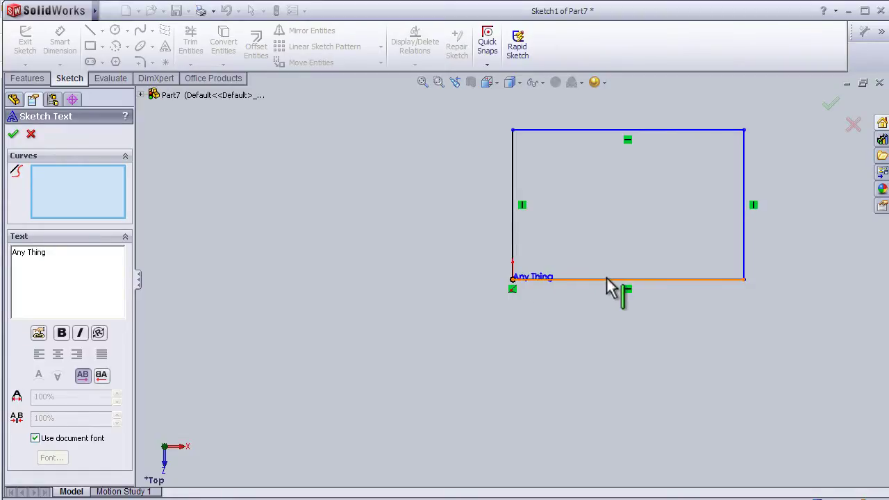
Step: Add the rectangle's left, right, top and bottom edges as text curves
{"action": "scroll", "coordinate": [589, 297], "scroll_direction": "down", "scroll_amount": 5}
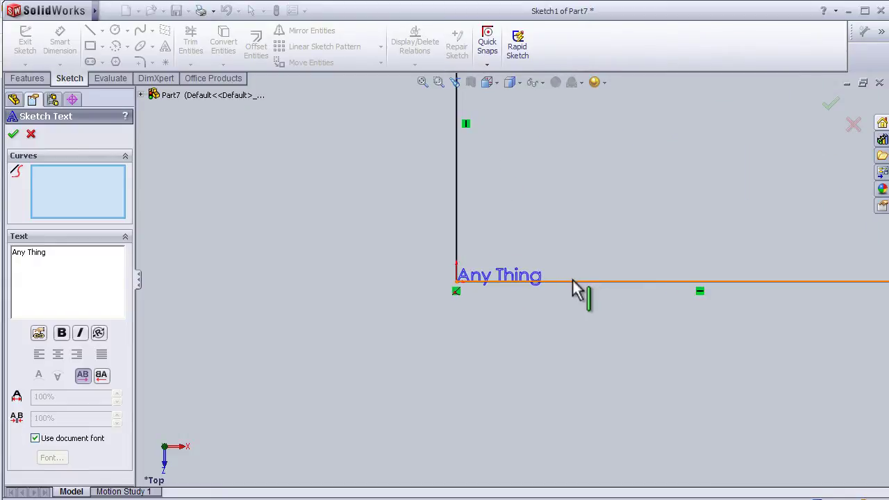
{"action": "scroll", "coordinate": [574, 282], "scroll_direction": "up", "scroll_amount": 3}
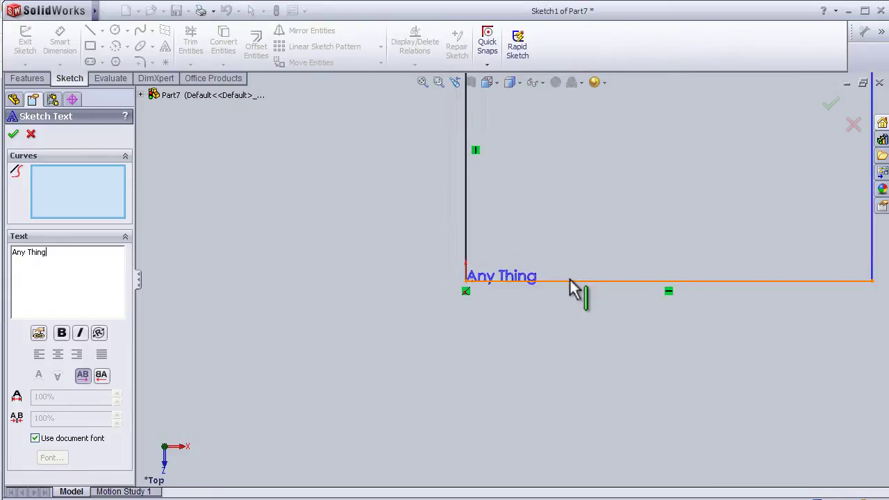
{"action": "left_click", "coordinate": [453, 221]}
{"action": "scroll", "coordinate": [514, 271], "scroll_direction": "up", "scroll_amount": 3}
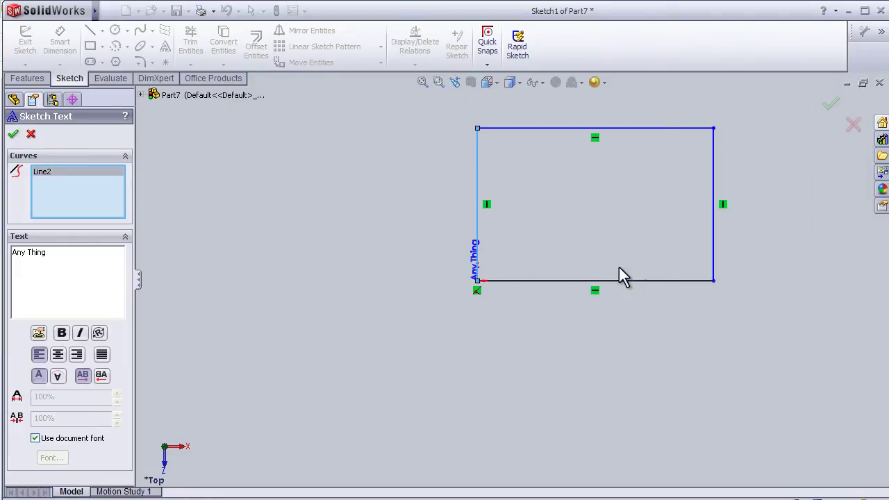
{"action": "left_click", "coordinate": [714, 252]}
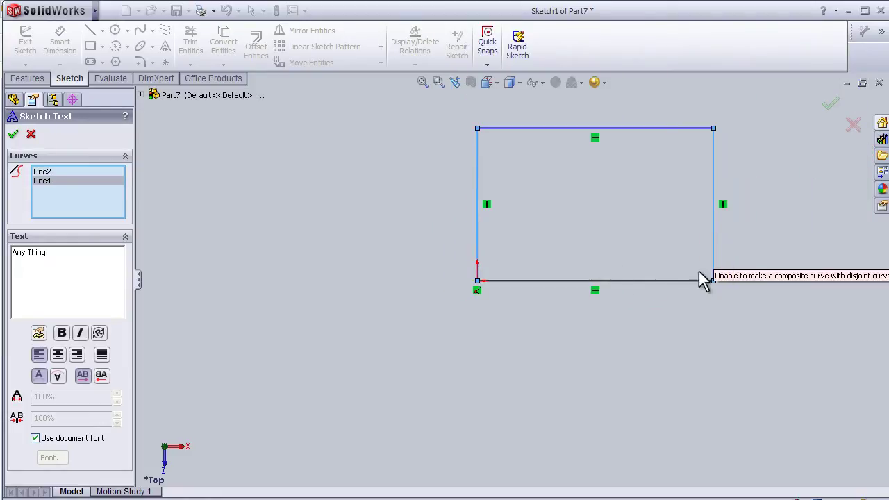
{"action": "left_click", "coordinate": [649, 128]}
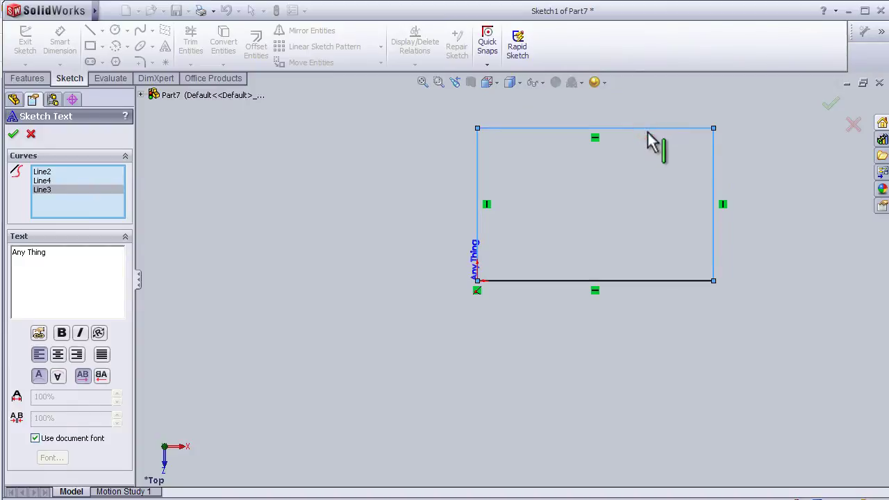
{"action": "left_click", "coordinate": [554, 281]}
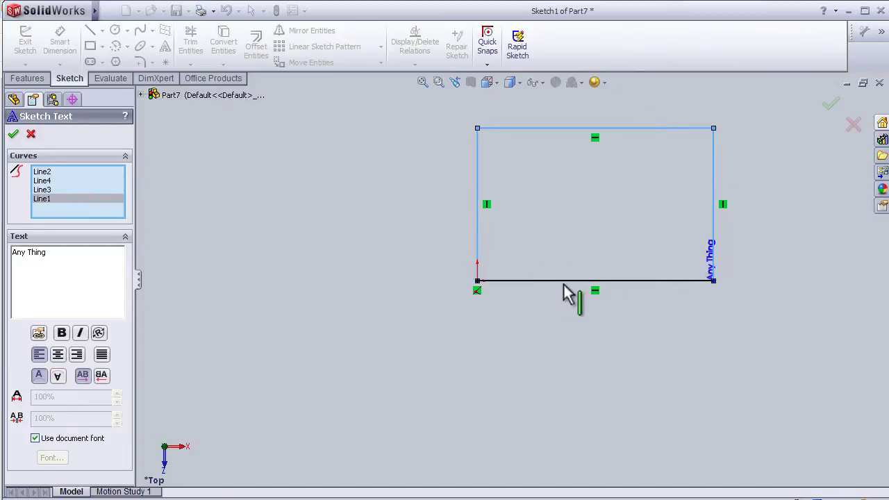
Step: Remove Line3, Line4 and Line2 so only the bottom edge Line1 remains
{"action": "left_click", "coordinate": [56, 190]}
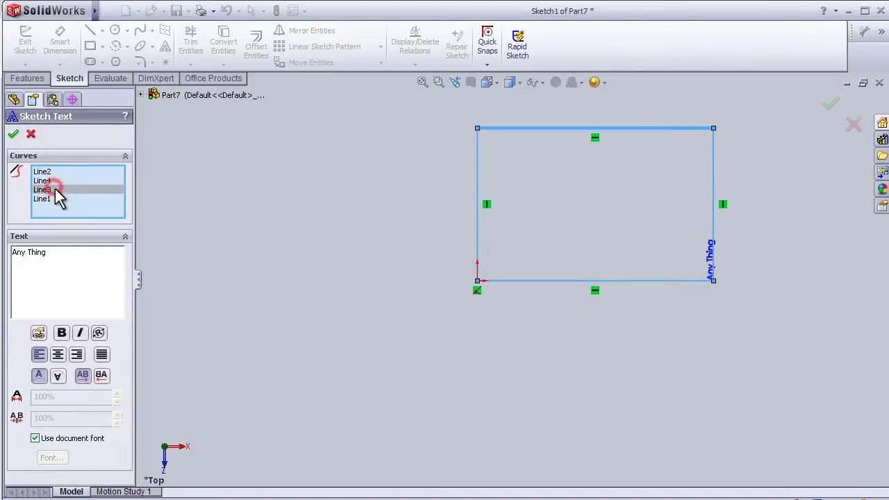
{"action": "key", "text": "Delete"}
{"action": "left_click", "coordinate": [56, 180]}
{"action": "key", "text": "Delete"}
{"action": "left_click", "coordinate": [56, 171]}
{"action": "key", "text": "Delete"}
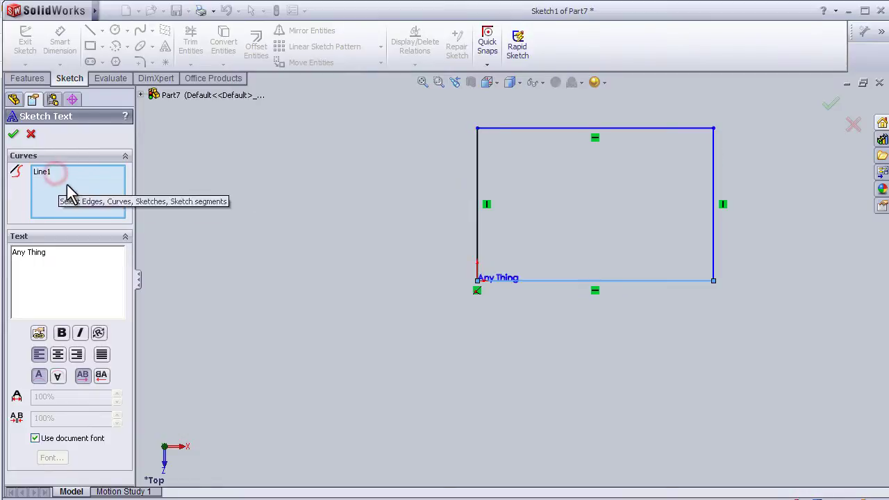
{"action": "scroll", "coordinate": [486, 295], "scroll_direction": "down", "scroll_amount": 5}
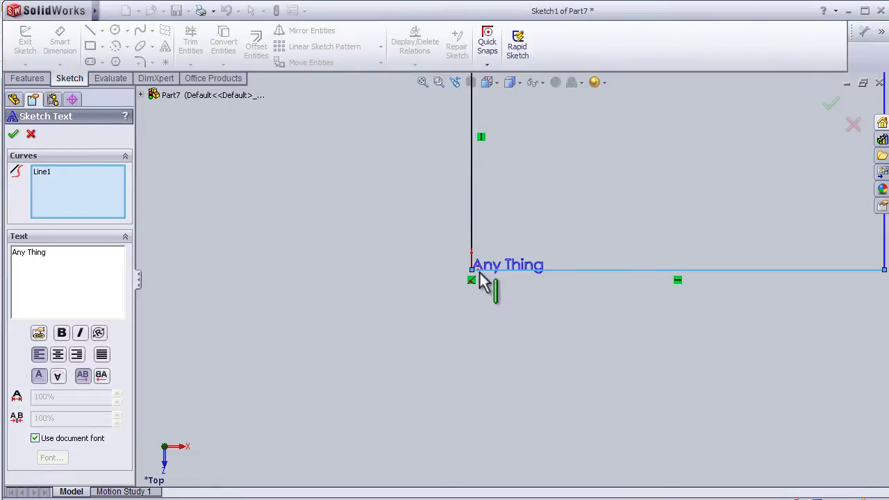
Step: Try Center, Right, Full Justify, Flip and Left Align on the 'Any Thing' text
{"action": "left_click", "coordinate": [57, 355]}
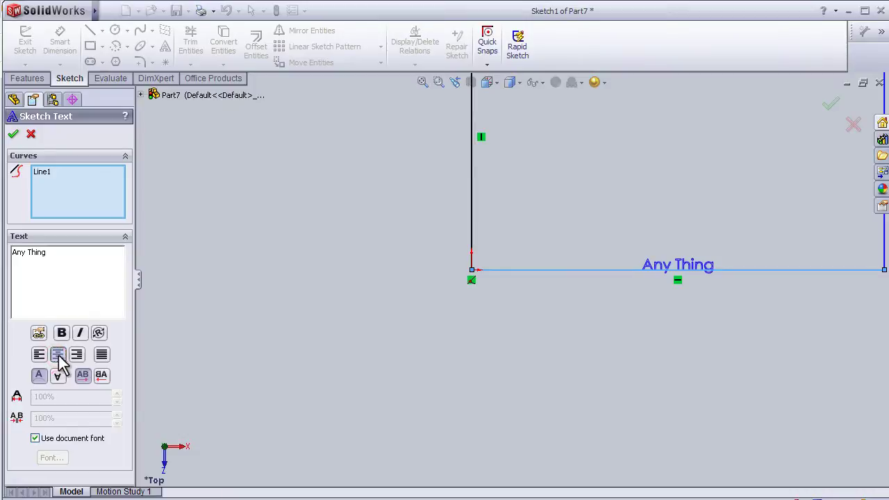
{"action": "left_click", "coordinate": [77, 355]}
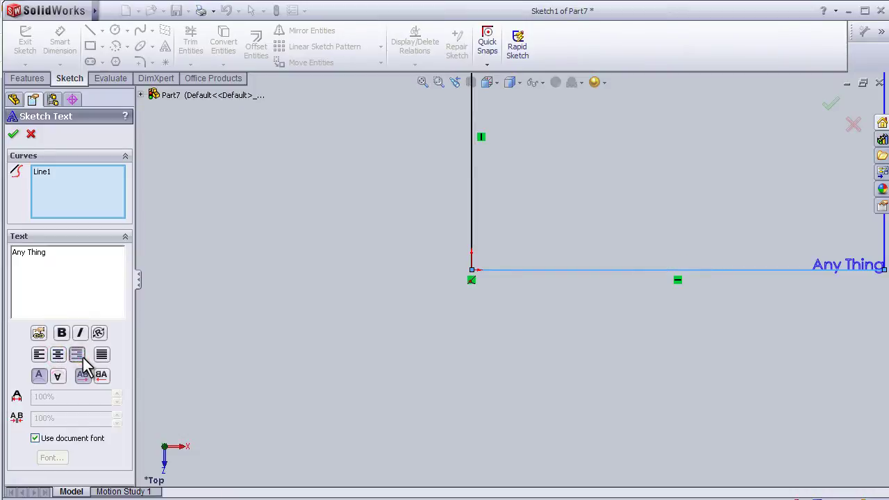
{"action": "left_click", "coordinate": [102, 355]}
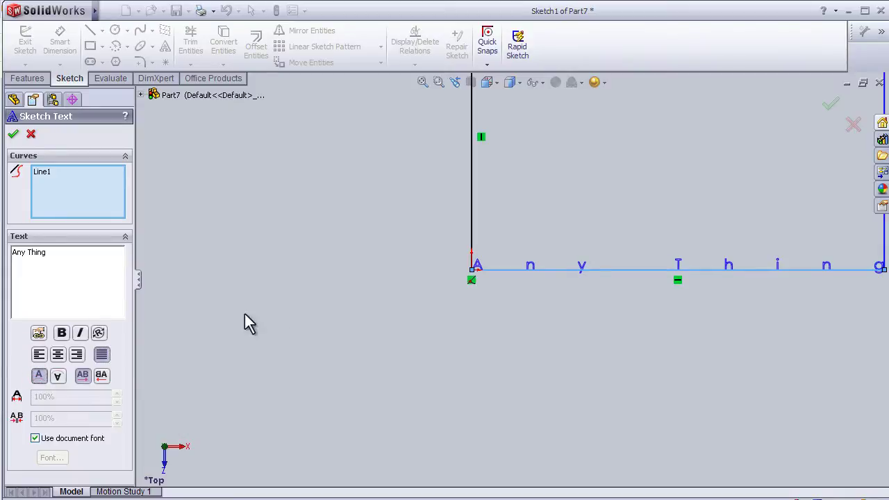
{"action": "left_click", "coordinate": [62, 376]}
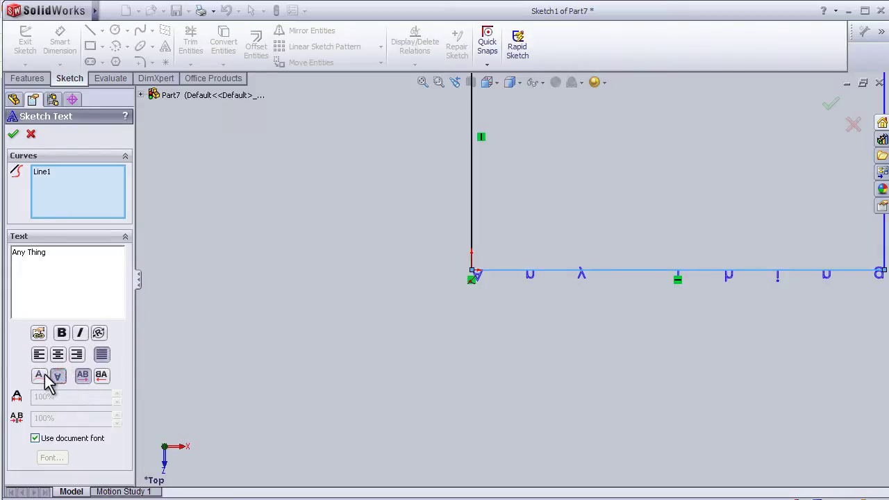
{"action": "left_click", "coordinate": [40, 355]}
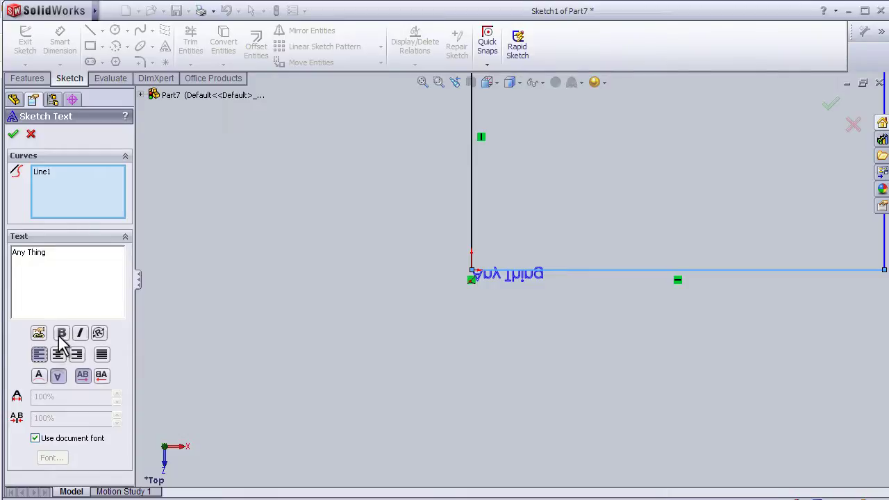
Step: Settle on Center Align with the text reading upright above the edge
{"action": "left_click", "coordinate": [58, 355]}
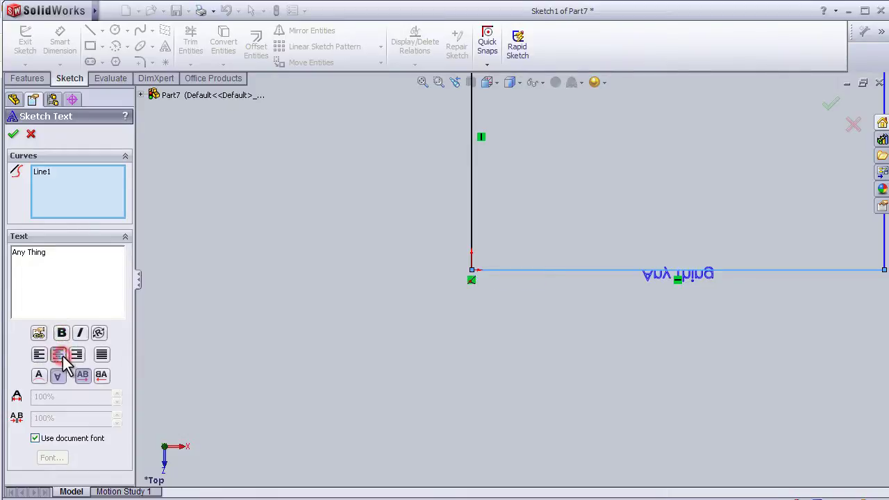
{"action": "left_click", "coordinate": [39, 375]}
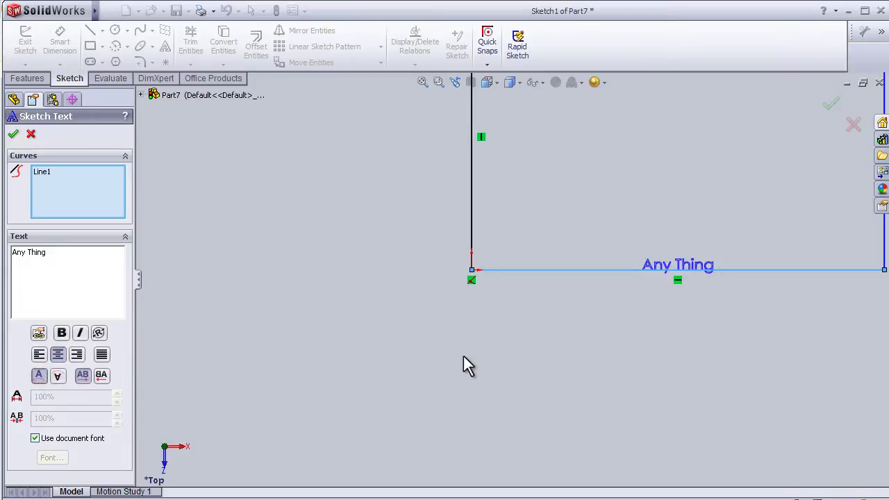
{"action": "scroll", "coordinate": [317, 331], "scroll_direction": "down", "scroll_amount": 1}
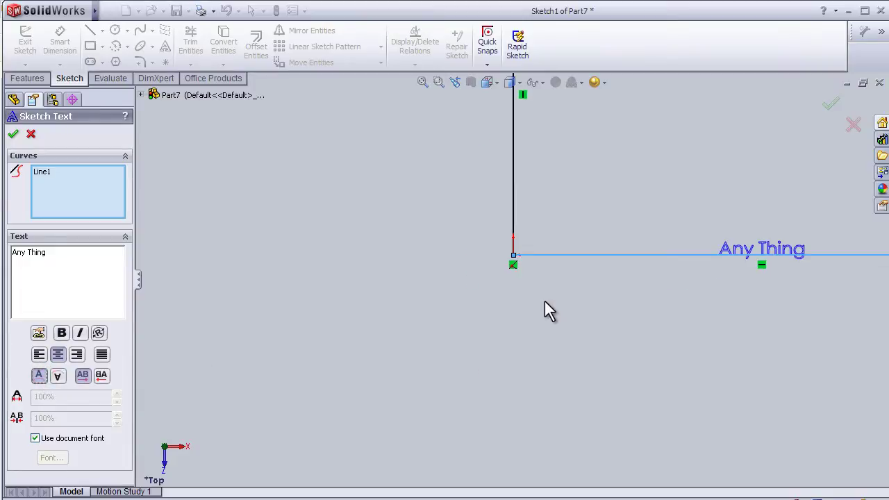
{"action": "scroll", "coordinate": [544, 302], "scroll_direction": "down", "scroll_amount": 1}
{"action": "scroll", "coordinate": [703, 260], "scroll_direction": "down", "scroll_amount": 1}
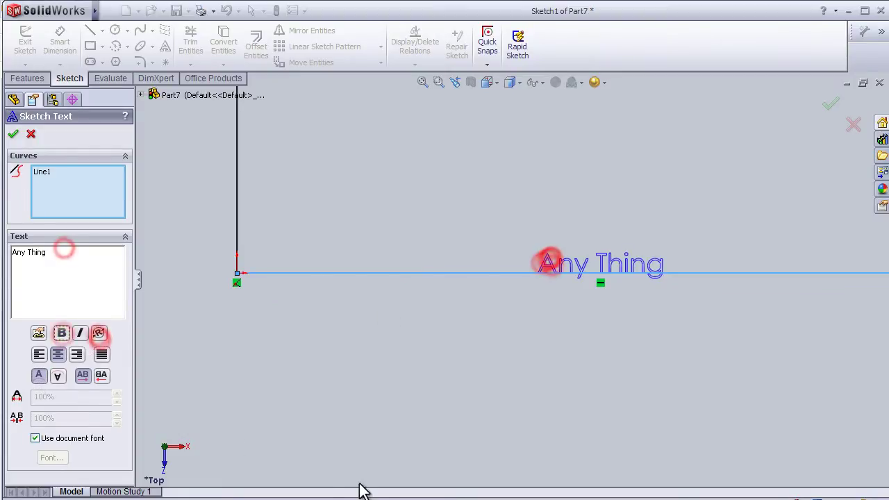
Step: Zoom to fit and confirm the centred 'Any Thing' text into Sketch1
{"action": "key", "text": "f"}
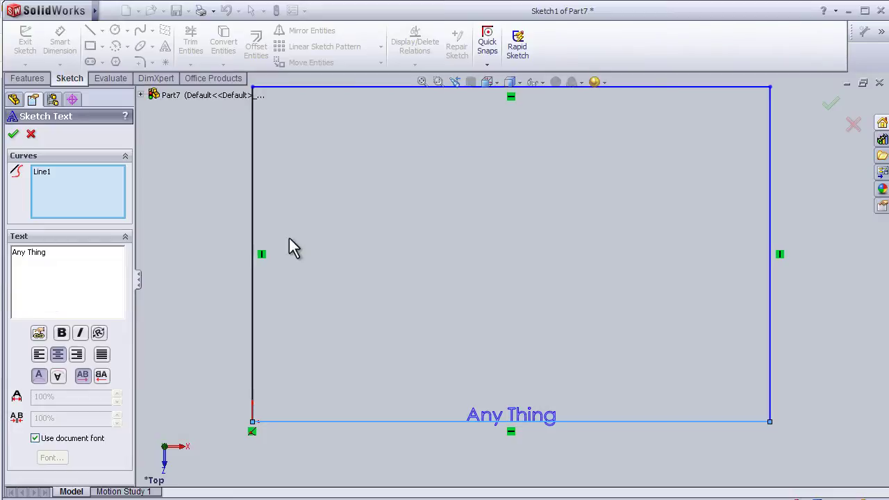
{"action": "left_click", "coordinate": [13, 134]}
Step: Extrude the rectangle region of Sketch1 blind 10.00mm into Boss-Extrude1
{"action": "key", "text": "f"}
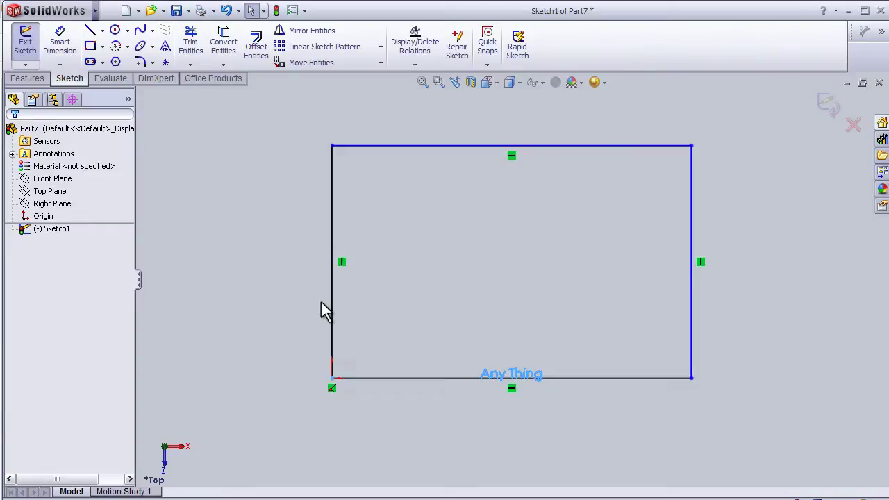
{"action": "mouse_move", "coordinate": [321, 302]}
{"action": "middle_mouse_down"}
{"action": "mouse_move", "coordinate": [278, 304]}
{"action": "mouse_move", "coordinate": [301, 324]}
{"action": "mouse_move", "coordinate": [300, 305]}
{"action": "middle_mouse_up"}
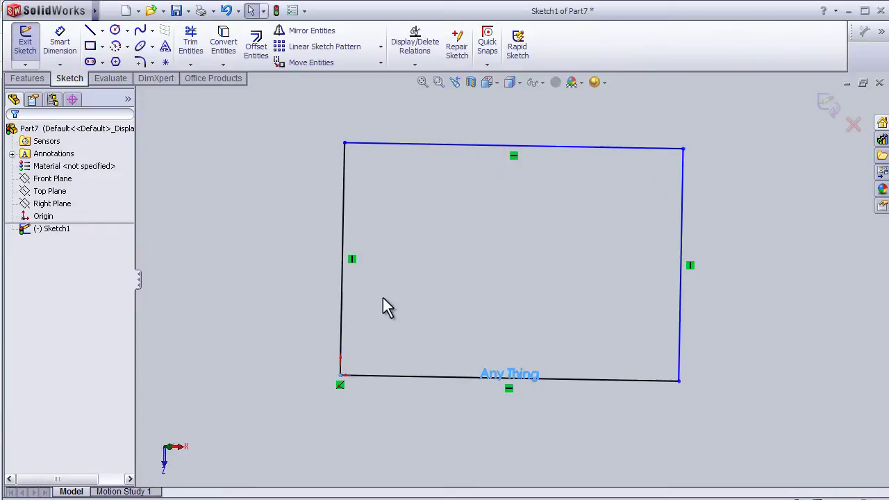
{"action": "middle_click_drag", "start_coordinate": [539, 240], "coordinate": [530, 224]}
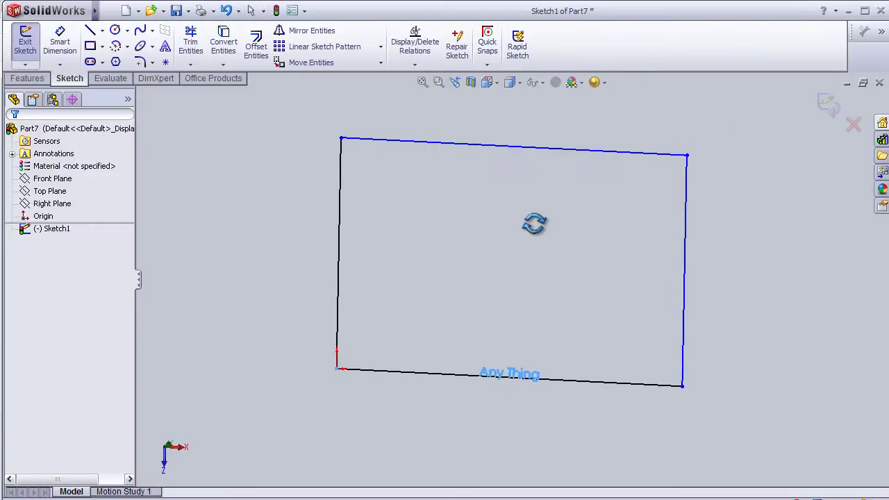
{"action": "left_click", "coordinate": [28, 78]}
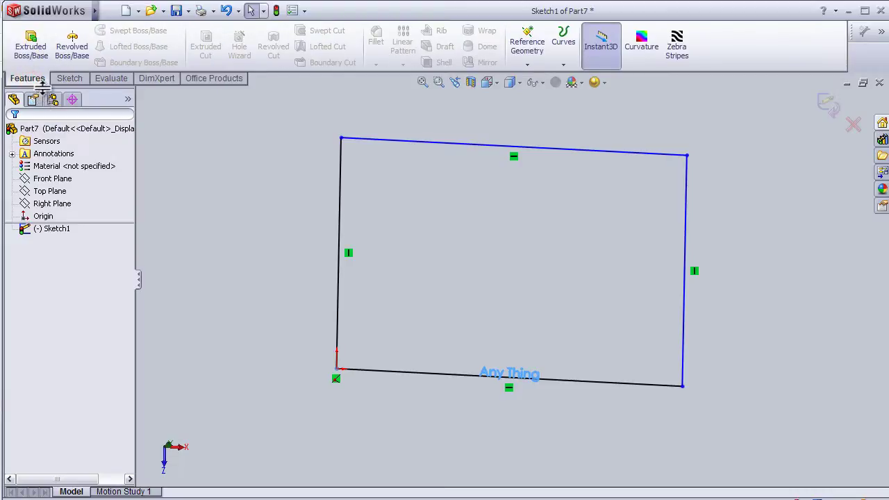
{"action": "left_click", "coordinate": [32, 50]}
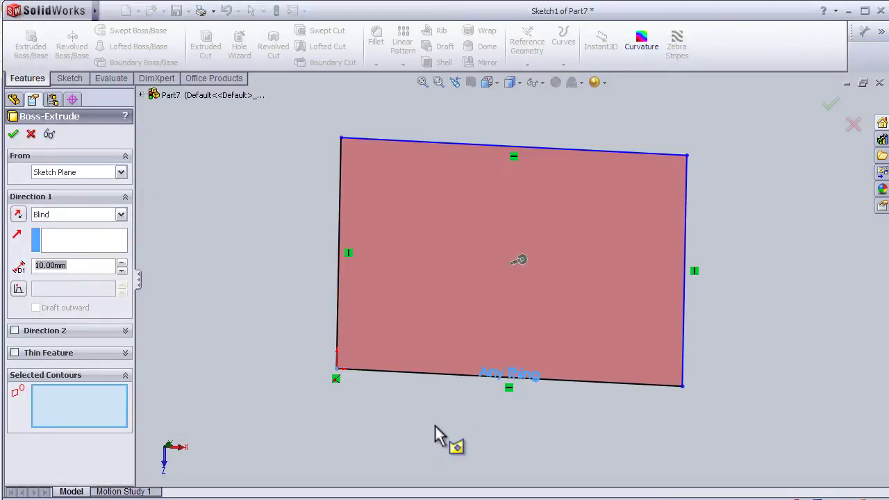
{"action": "left_click", "coordinate": [496, 298]}
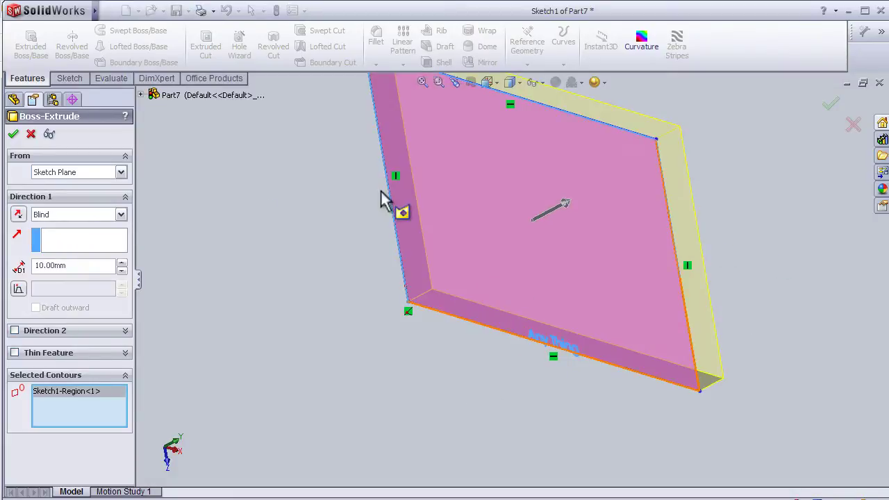
{"action": "left_click", "coordinate": [13, 133]}
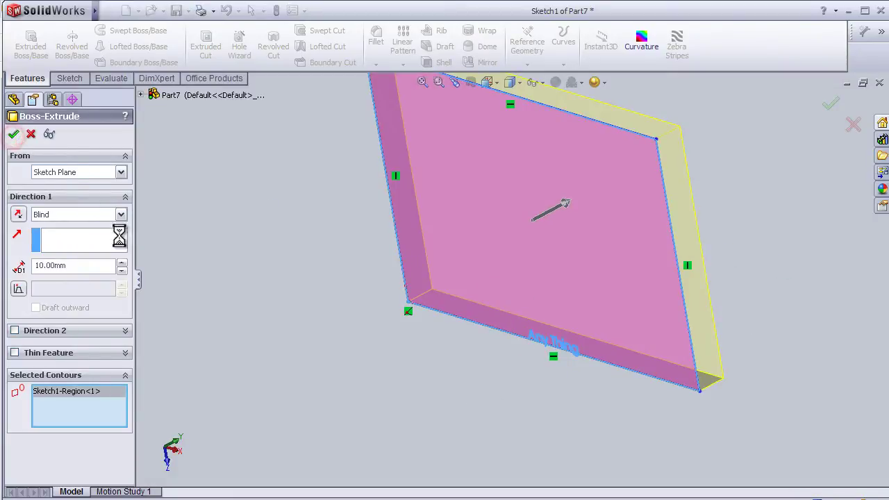
{"action": "middle_click_drag", "start_coordinate": [409, 392], "coordinate": [364, 366]}
Step: Show Sketch1 on the plate and orbit until the top face lies flat
{"action": "left_click", "coordinate": [11, 229]}
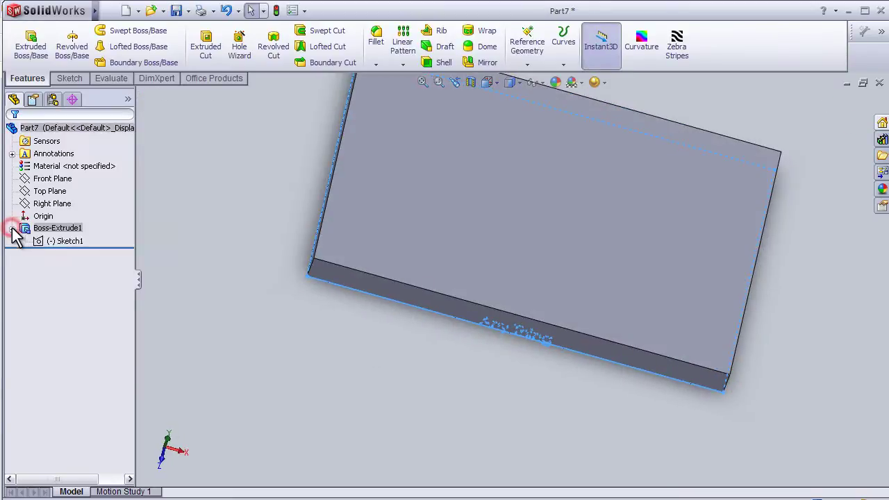
{"action": "left_click", "coordinate": [70, 243]}
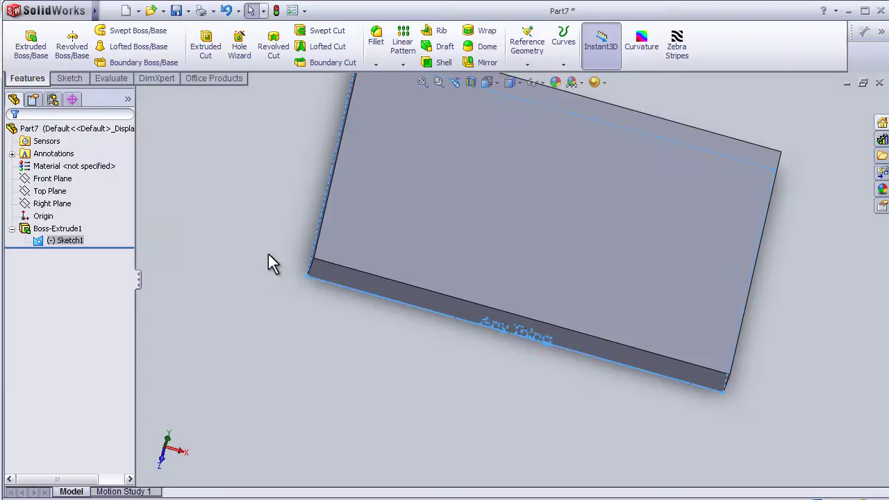
{"action": "middle_click_drag", "start_coordinate": [268, 325], "coordinate": [254, 341]}
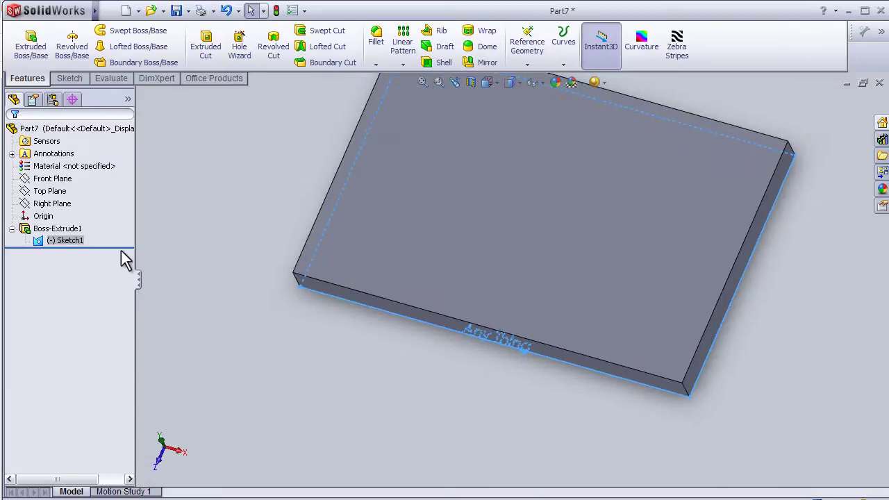
{"action": "left_click", "coordinate": [12, 228]}
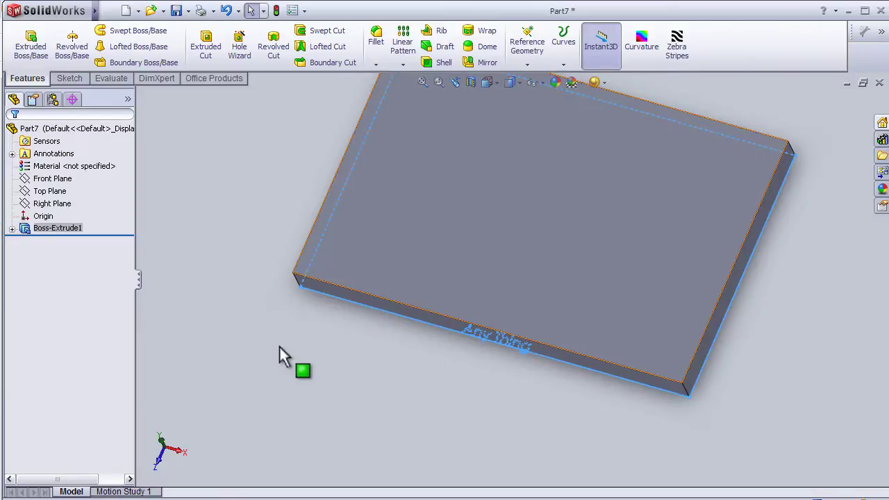
{"action": "middle_click_drag", "start_coordinate": [279, 356], "coordinate": [288, 345]}
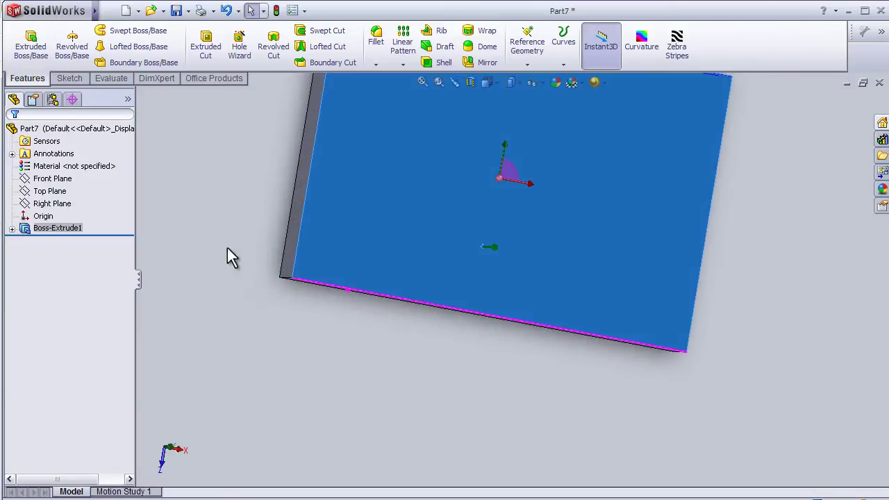
Step: Add bold 'Text TWO' sketch text running along the plate's bottom edge
{"action": "left_click", "coordinate": [69, 78]}
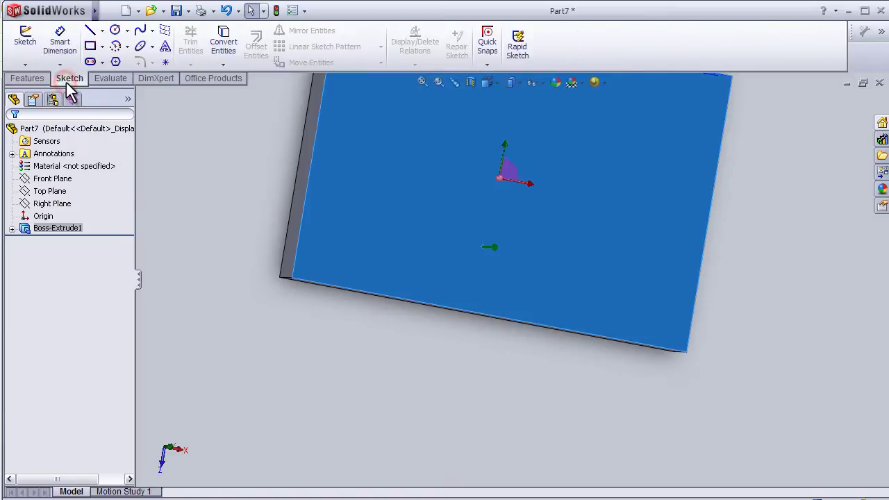
{"action": "left_click", "coordinate": [166, 47]}
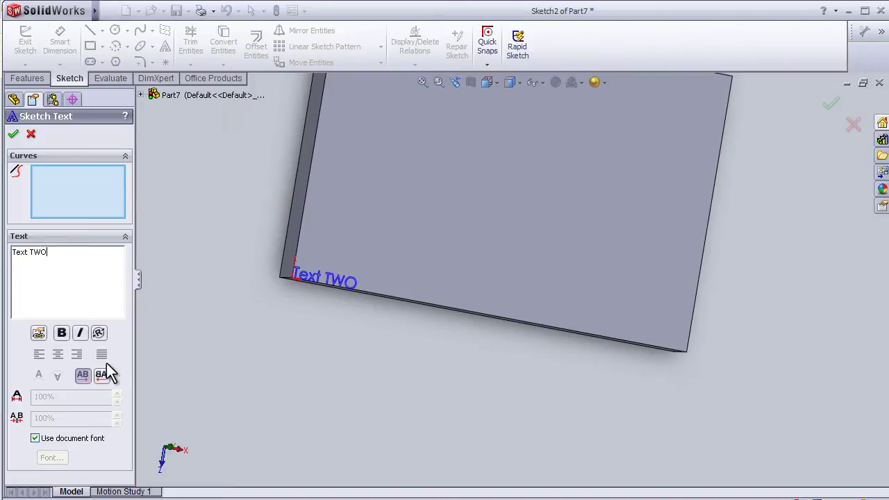
{"action": "left_click", "coordinate": [62, 334]}
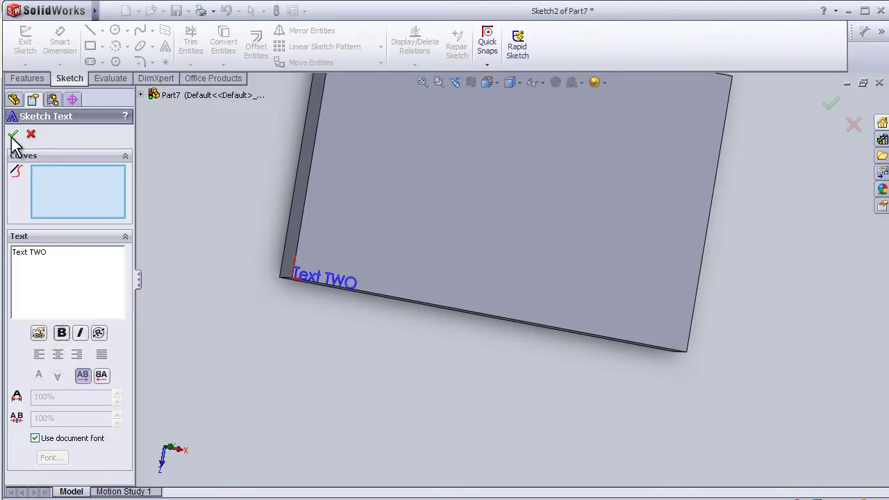
{"action": "left_click", "coordinate": [389, 297]}
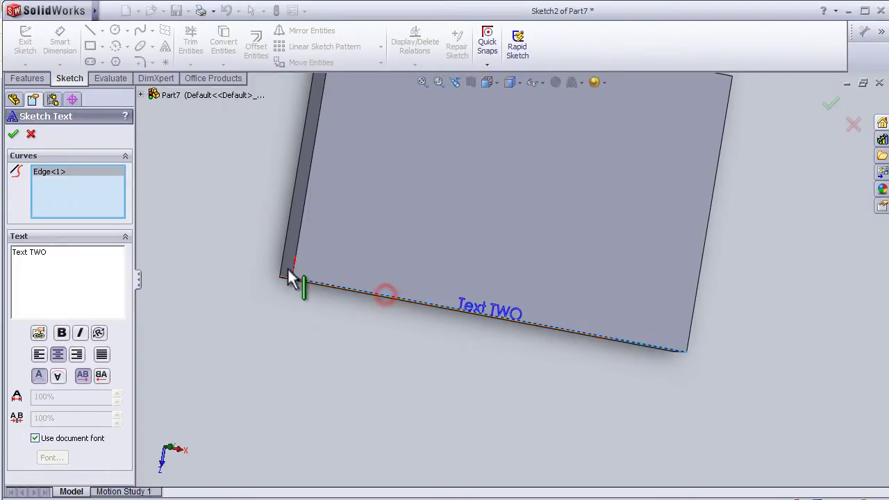
Step: Commit the 'Text TWO' sketch and select Sketch2 in the feature tree
{"action": "left_click", "coordinate": [13, 134]}
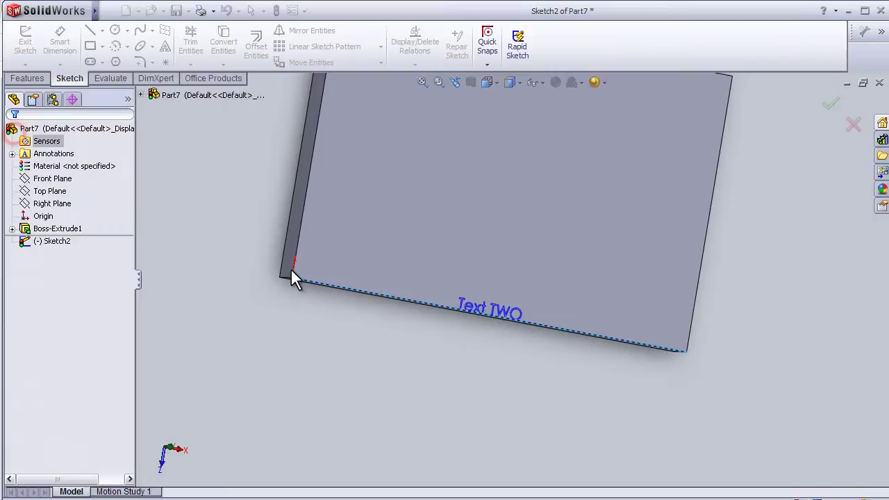
{"action": "middle_click_drag", "start_coordinate": [682, 319], "coordinate": [732, 280]}
{"action": "scroll", "coordinate": [530, 282], "scroll_direction": "down", "scroll_amount": 2}
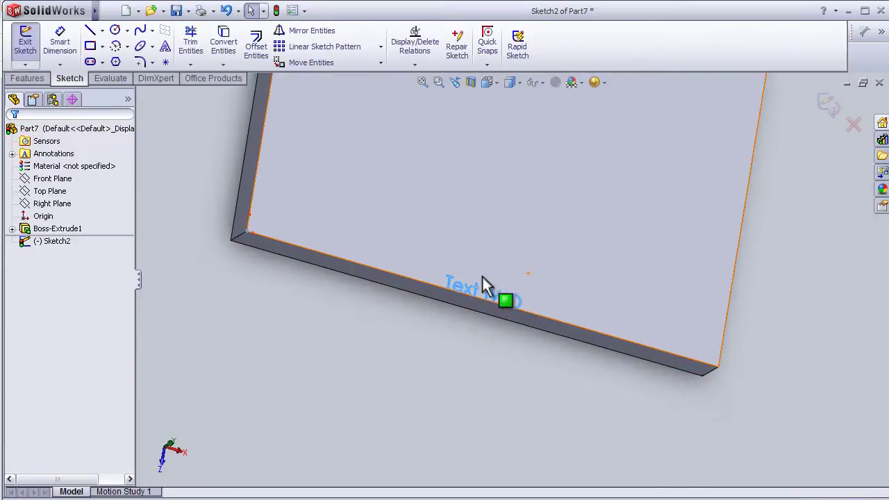
{"action": "left_click", "coordinate": [56, 242]}
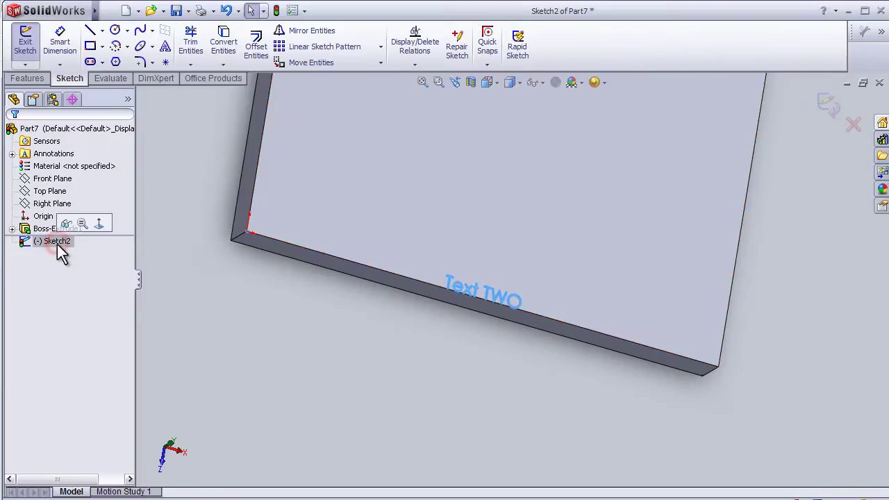
Step: Extrude Sketch2 2 mm as a merged boss, Boss-Extrude2
{"action": "left_click", "coordinate": [27, 80]}
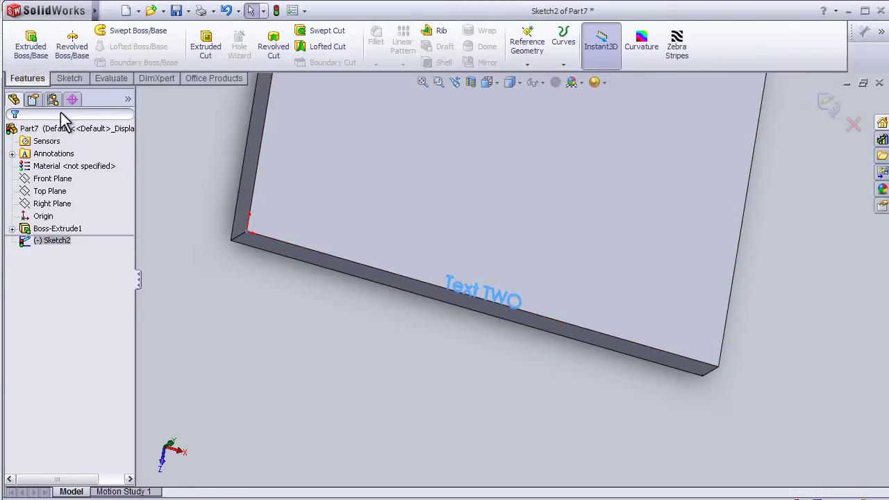
{"action": "left_click", "coordinate": [31, 45]}
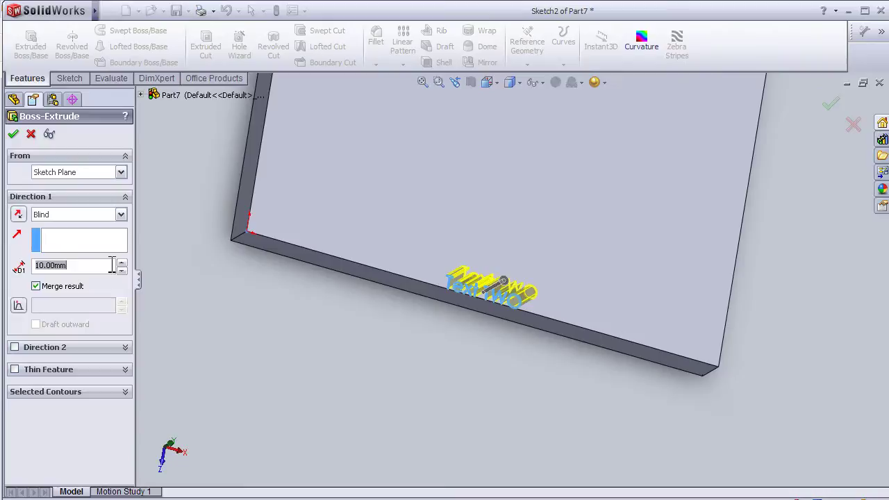
{"action": "type", "text": "2"}
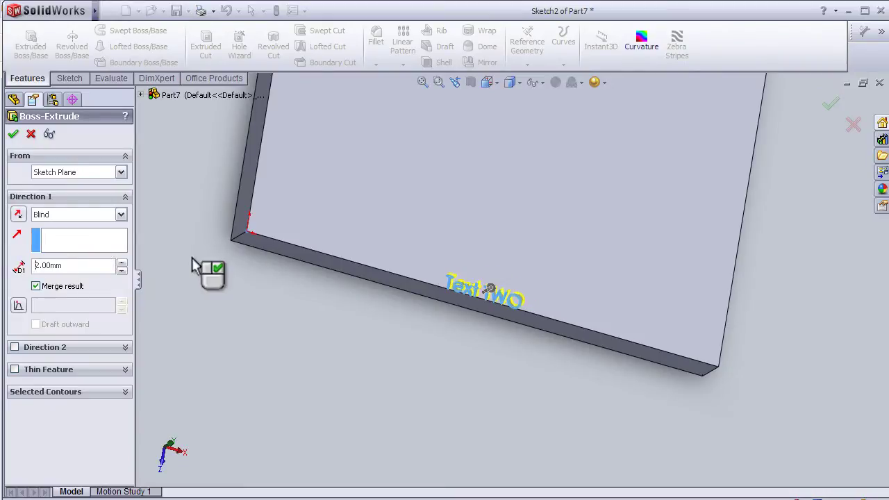
{"action": "left_click", "coordinate": [14, 134]}
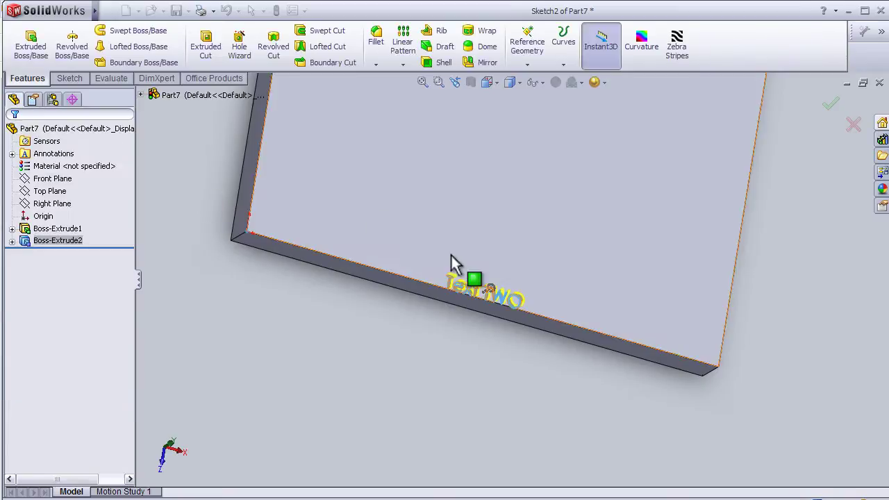
{"action": "left_click", "coordinate": [483, 349]}
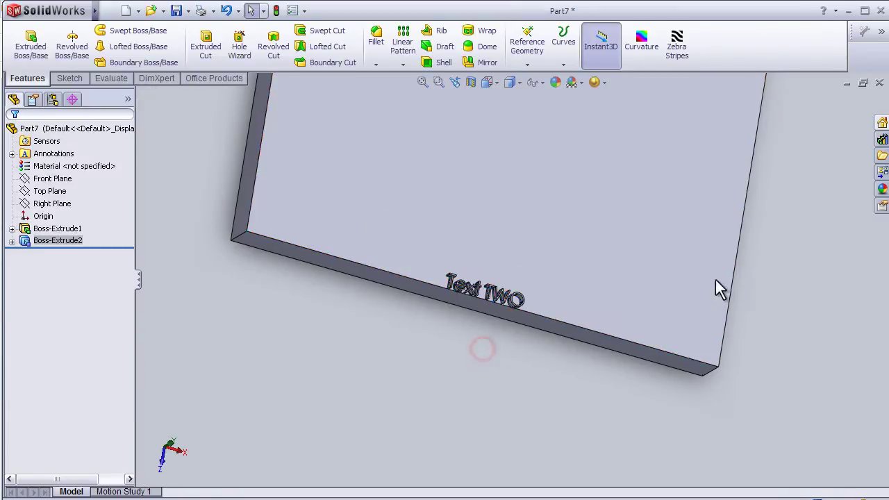
{"action": "middle_click_drag", "start_coordinate": [770, 314], "coordinate": [736, 313]}
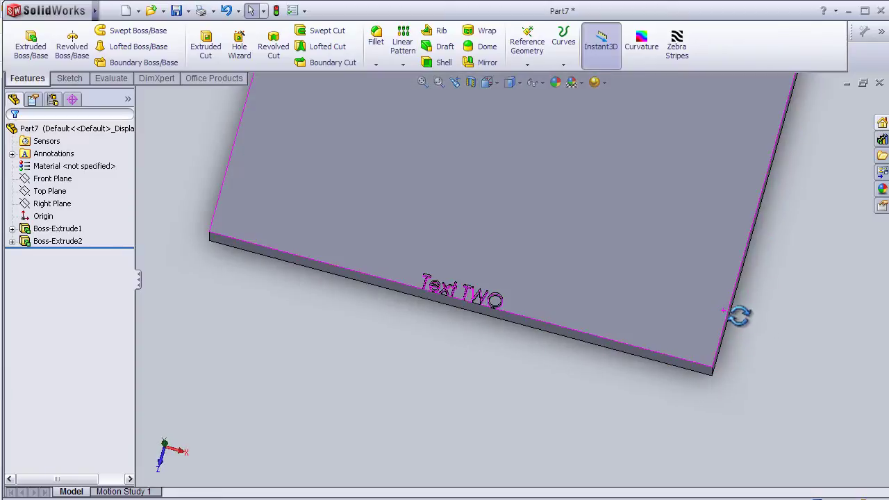
{"action": "key", "text": "Left"}
{"action": "key", "text": "Left"}
{"action": "scroll", "coordinate": [522, 286], "scroll_direction": "down", "scroll_amount": 3}
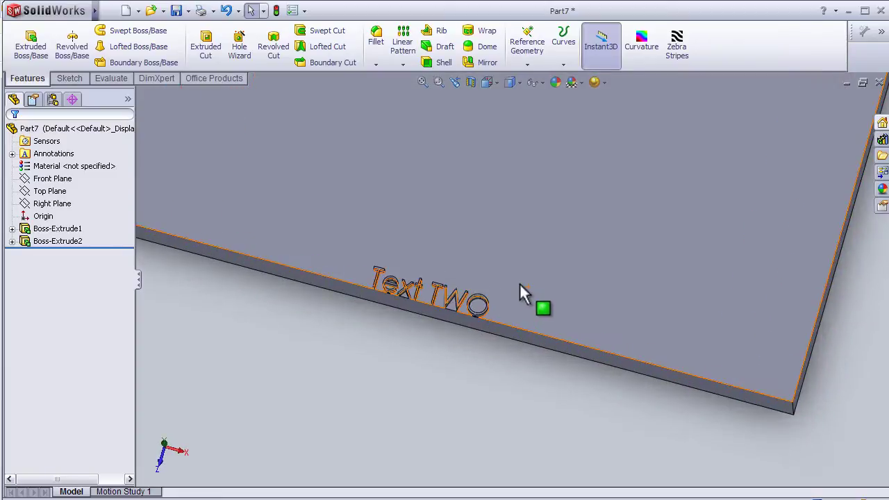
{"action": "scroll", "coordinate": [514, 281], "scroll_direction": "down", "scroll_amount": 3}
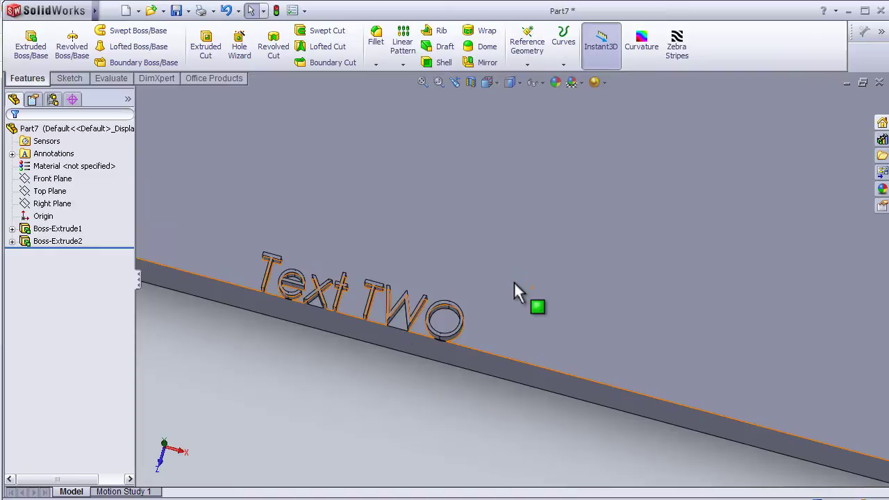
{"action": "middle_click_drag", "start_coordinate": [506, 282], "coordinate": [507, 248]}
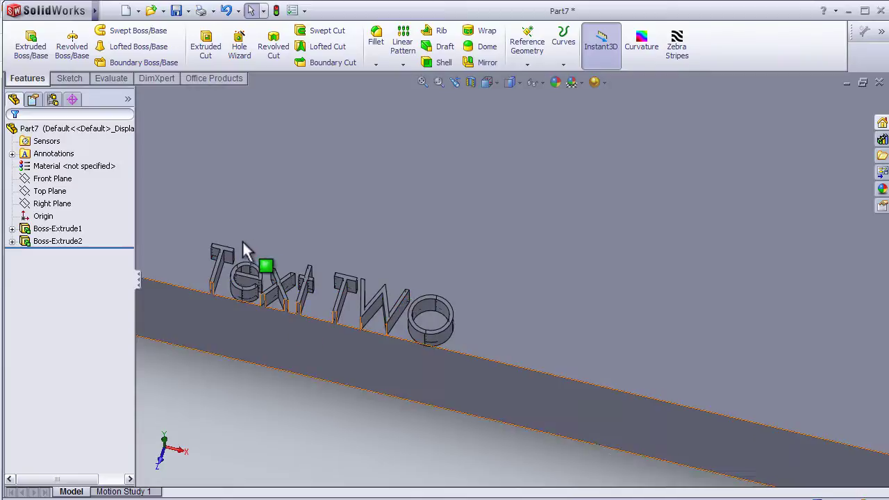
{"action": "middle_click_drag", "start_coordinate": [243, 240], "coordinate": [215, 292]}
{"action": "scroll", "coordinate": [220, 294], "scroll_direction": "up", "scroll_amount": 2}
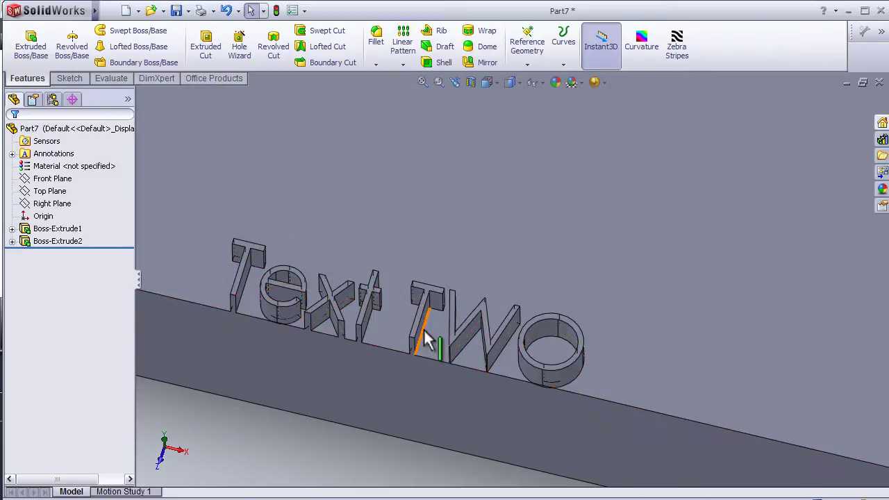